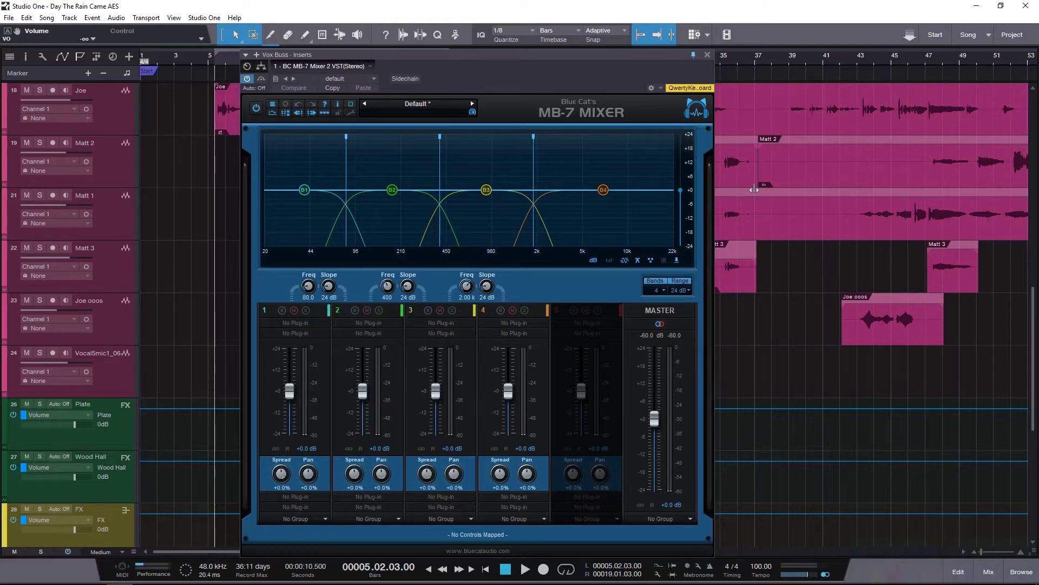
Step: Switch to the mixing console, leaving the Vox Buss MB-7 Mixer window open on top
key(F3)
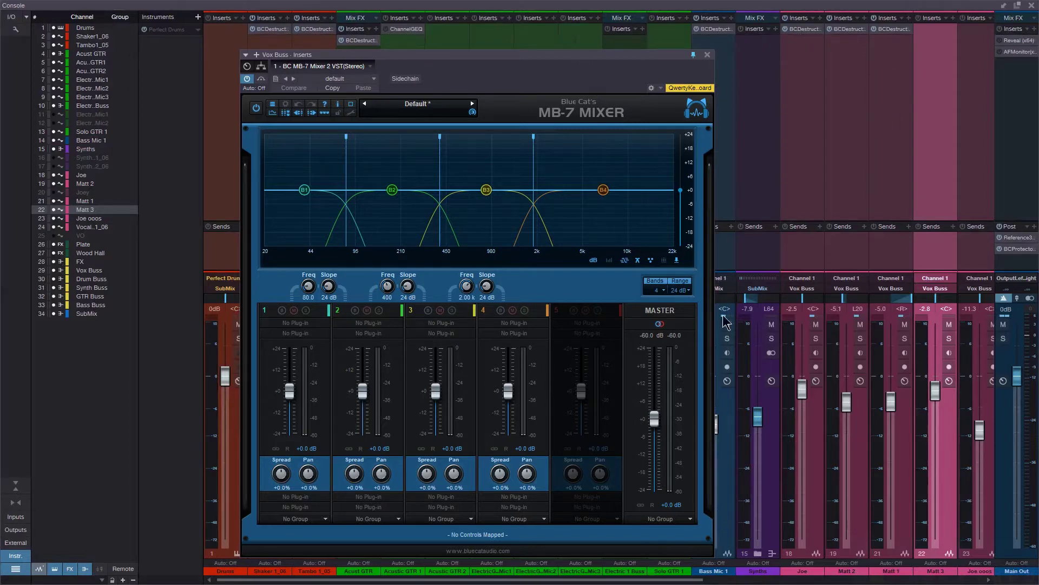
Step: Copy the BC MB-7 Mixer insert from Vox Buss onto Drum Buss and place both plugin windows side by side
drag(659, 579, 931, 579)
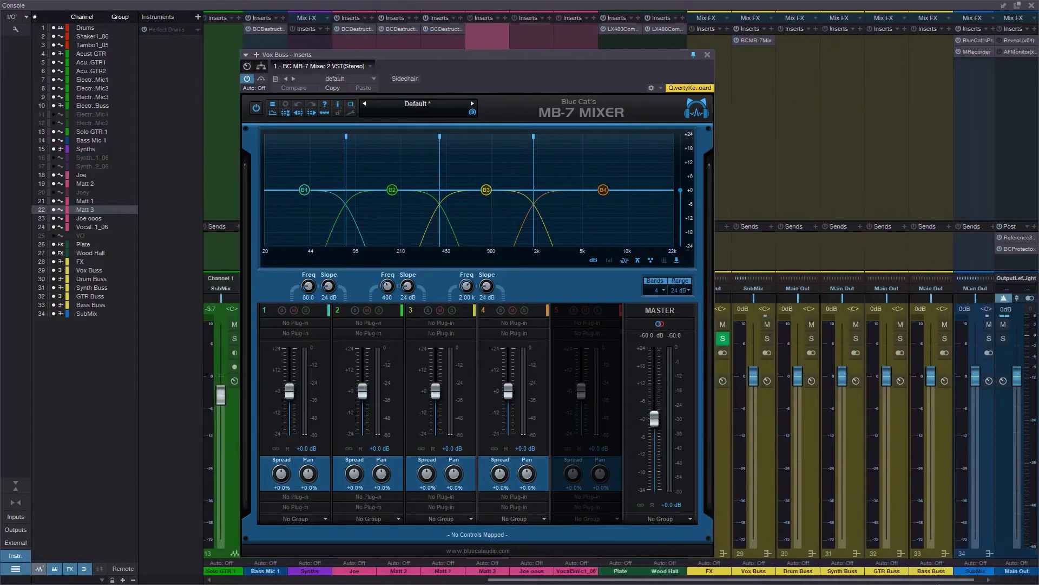
drag(668, 65, 597, 61)
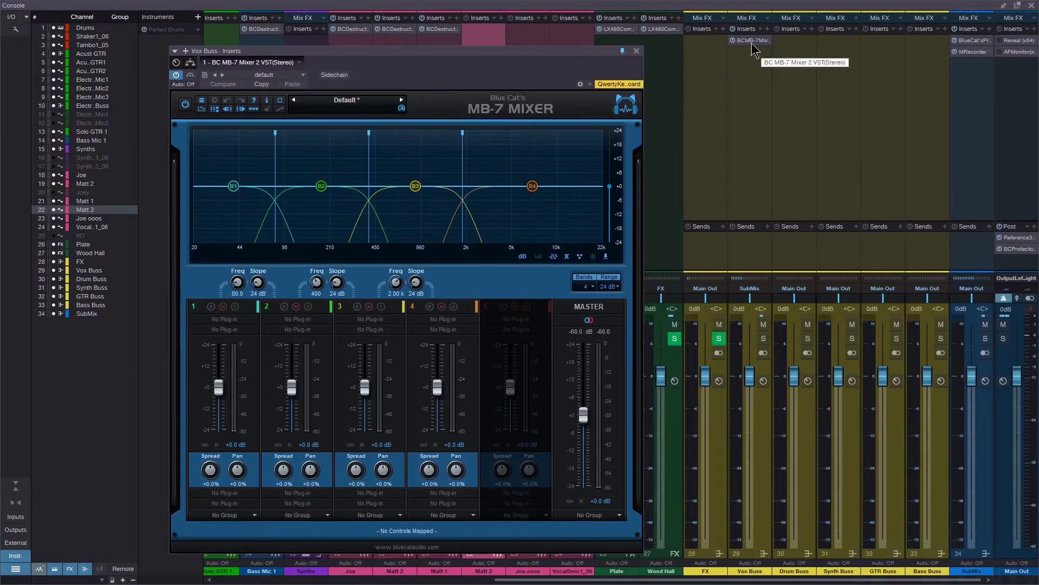
drag(755, 47, 802, 46)
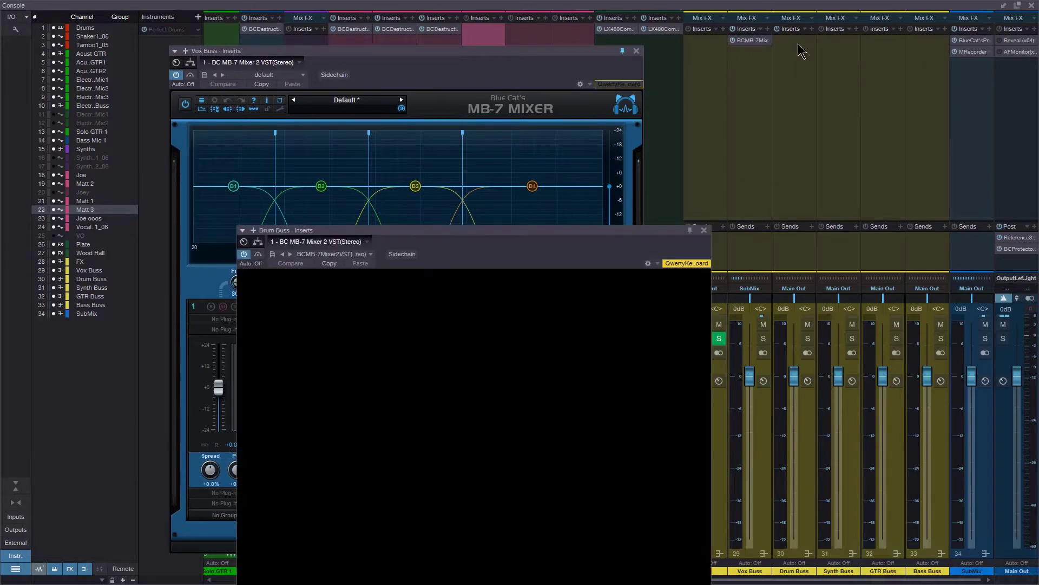
drag(576, 242, 887, 71)
drag(506, 50, 408, 61)
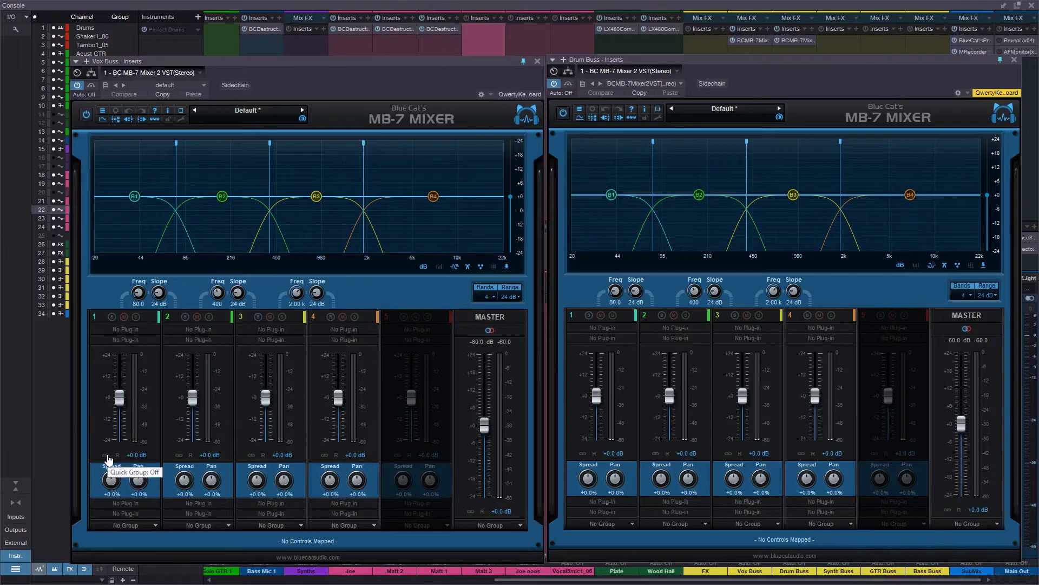
Step: Quick-group Vox Buss band 1 with band 2, test the linked gain, then reset it to 0 dB
click(105, 455)
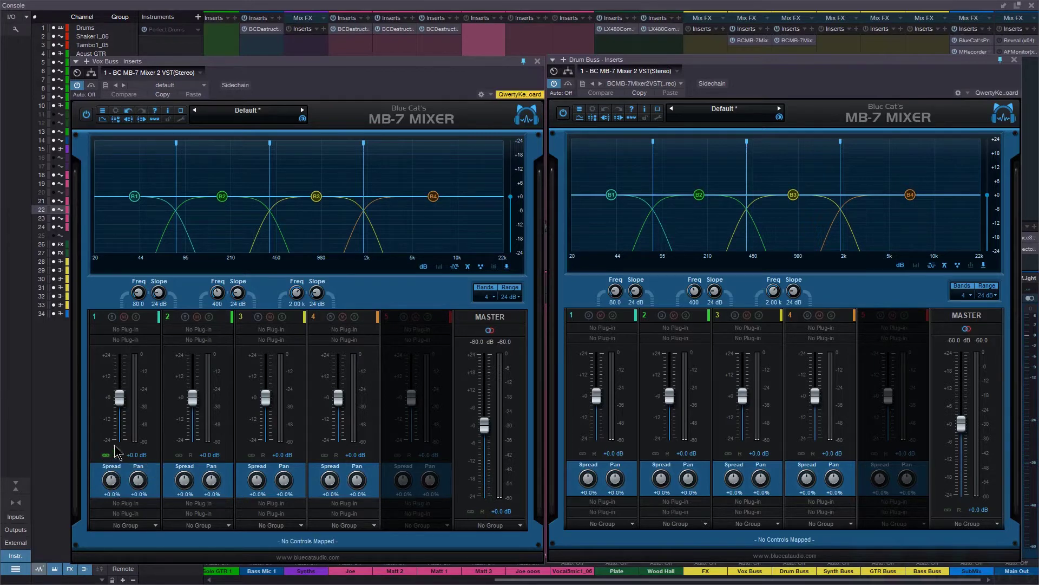
mouse_move(125, 401)
mouse_down()
mouse_move(119, 444)
mouse_move(119, 354)
mouse_move(120, 418)
mouse_up()
double_click(118, 407)
double_click(120, 417)
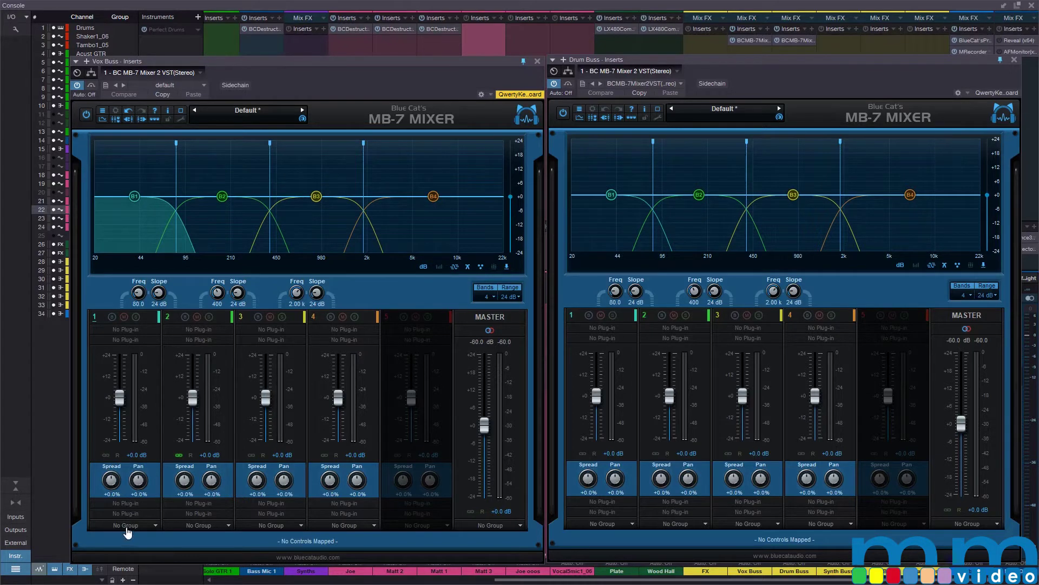
Step: Assign Vox Buss band 1 and the Drum Buss master to Global 1, test the link, reset to 0 dB
click(126, 528)
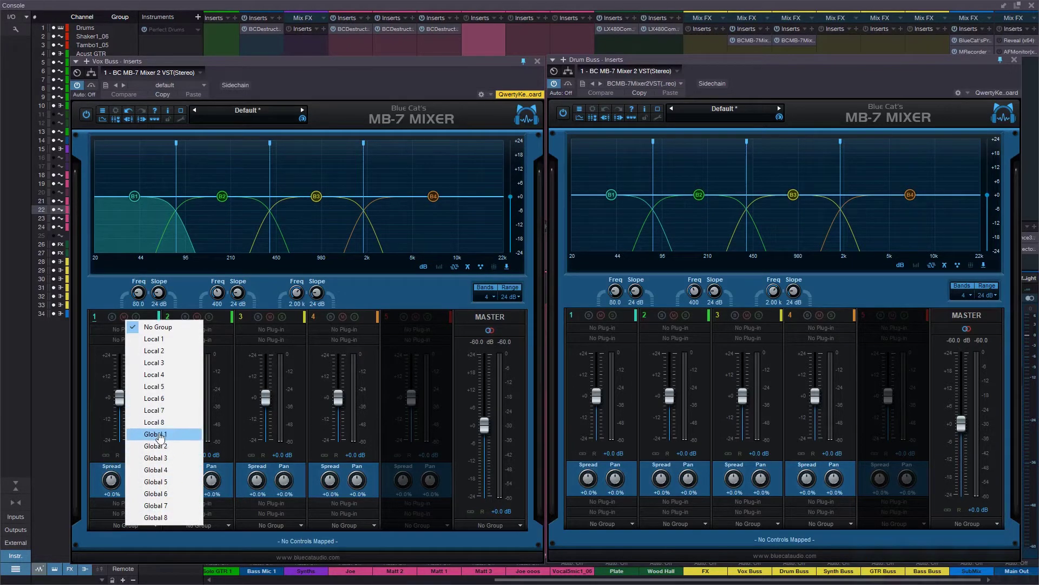
click(159, 436)
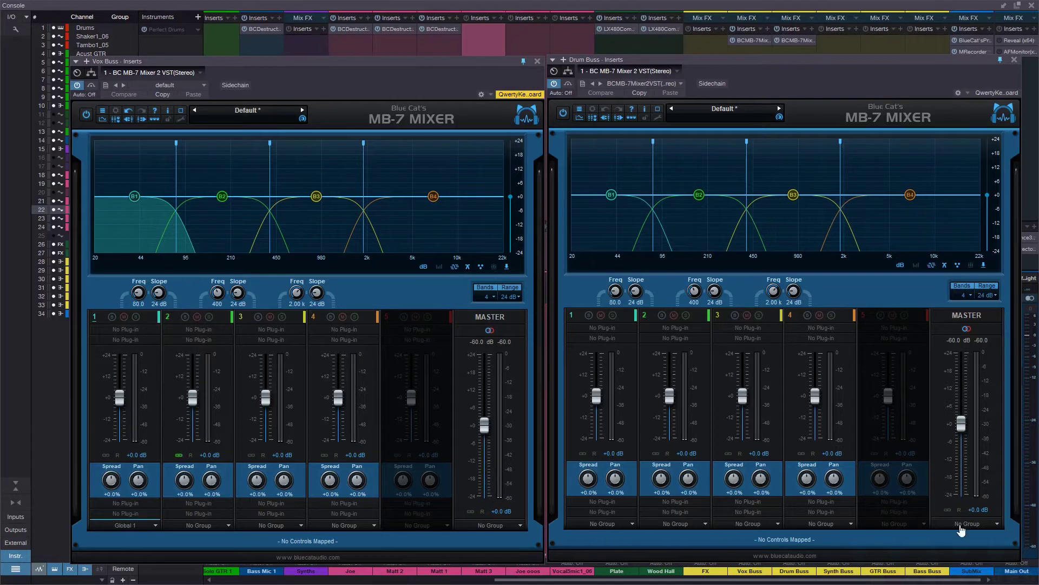
click(960, 526)
click(986, 434)
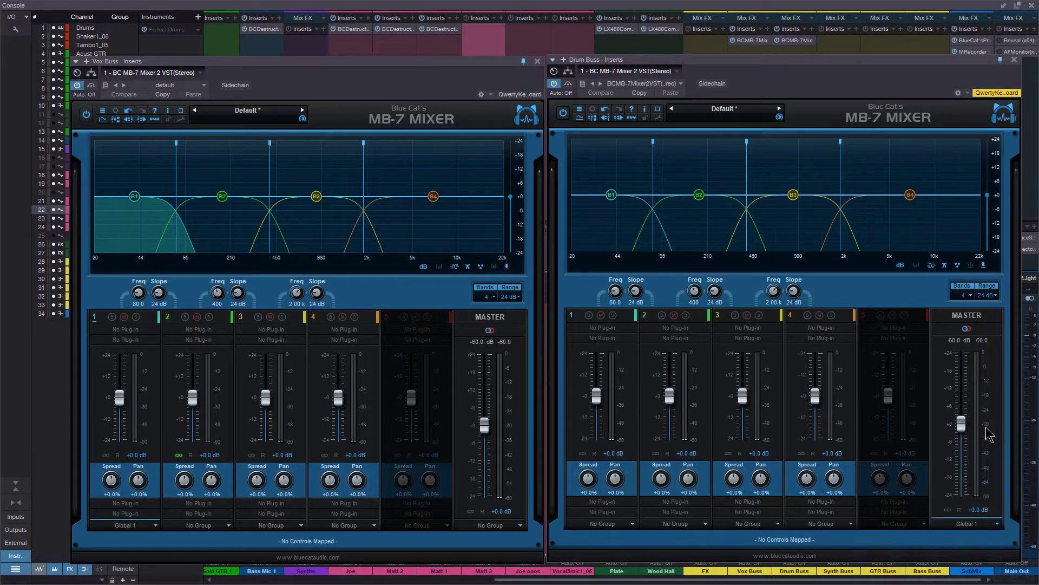
mouse_move(966, 433)
mouse_down()
mouse_move(959, 479)
mouse_move(954, 378)
mouse_move(954, 481)
mouse_move(960, 384)
mouse_move(961, 430)
mouse_up()
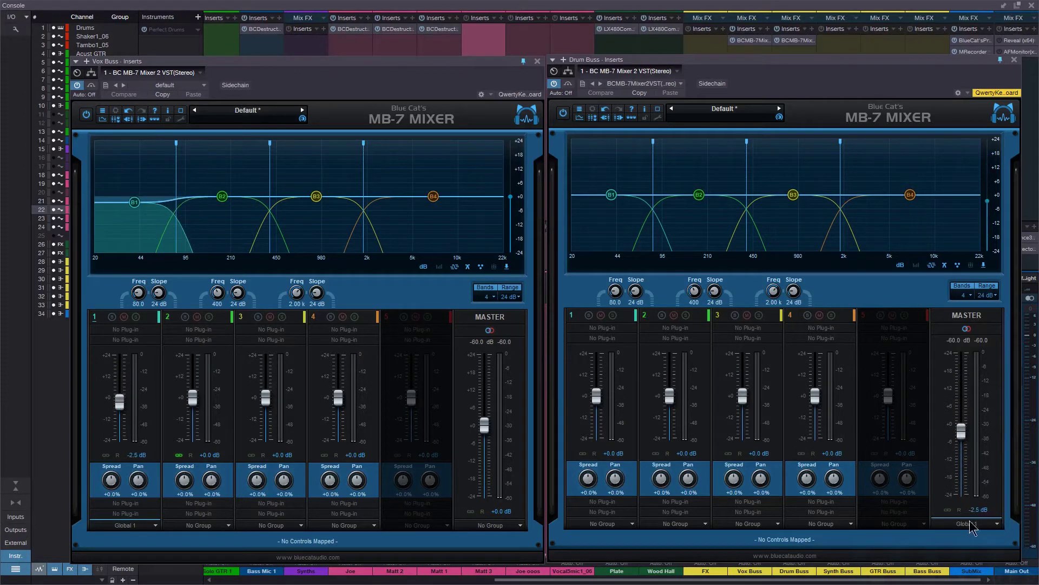
double_click(959, 449)
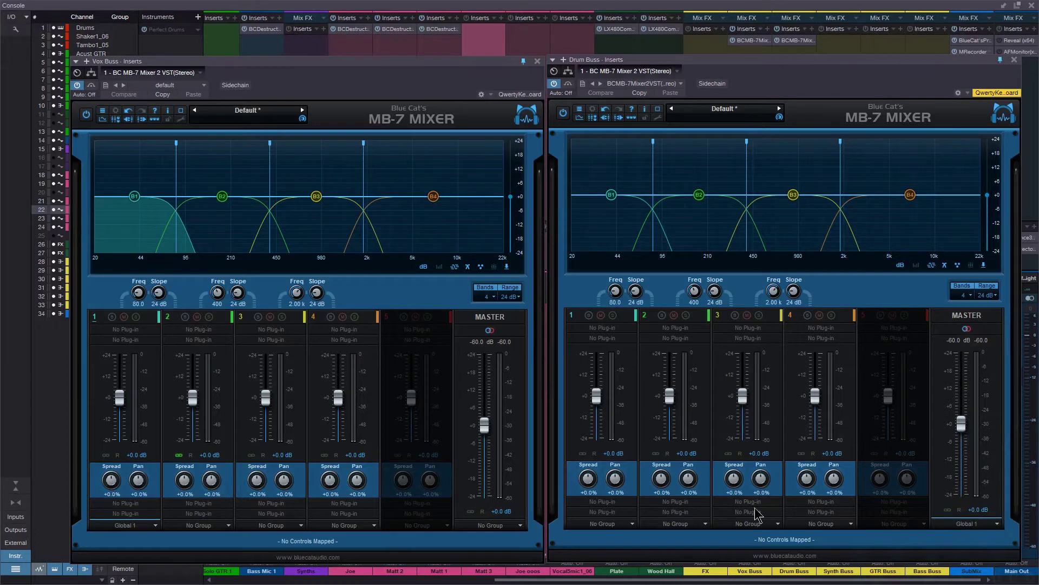
Step: Set the Drum Buss master to No Group and put Drum Buss band 3 in Global 1
click(955, 524)
click(993, 325)
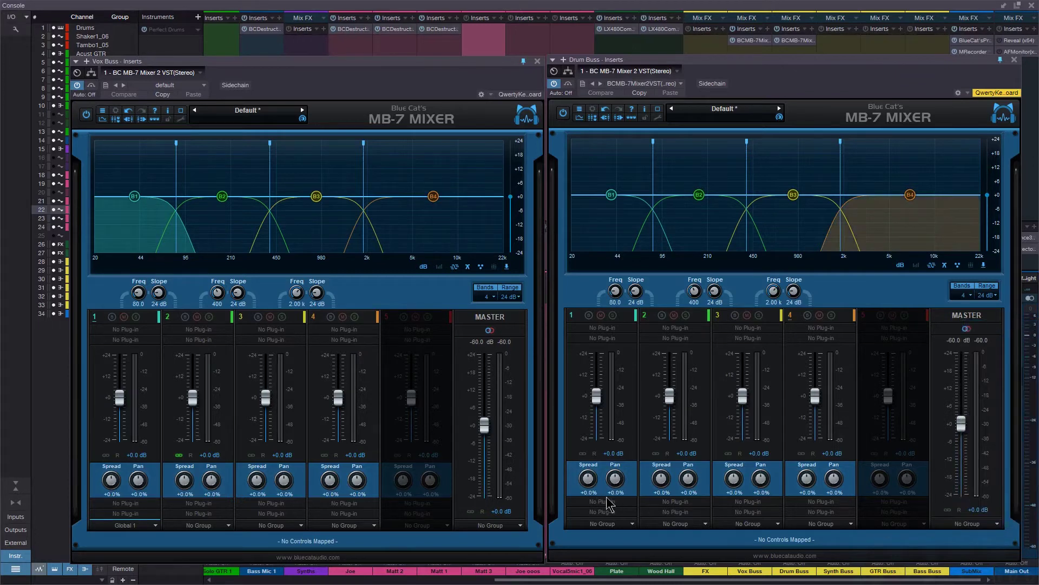
click(597, 528)
click(723, 532)
click(739, 525)
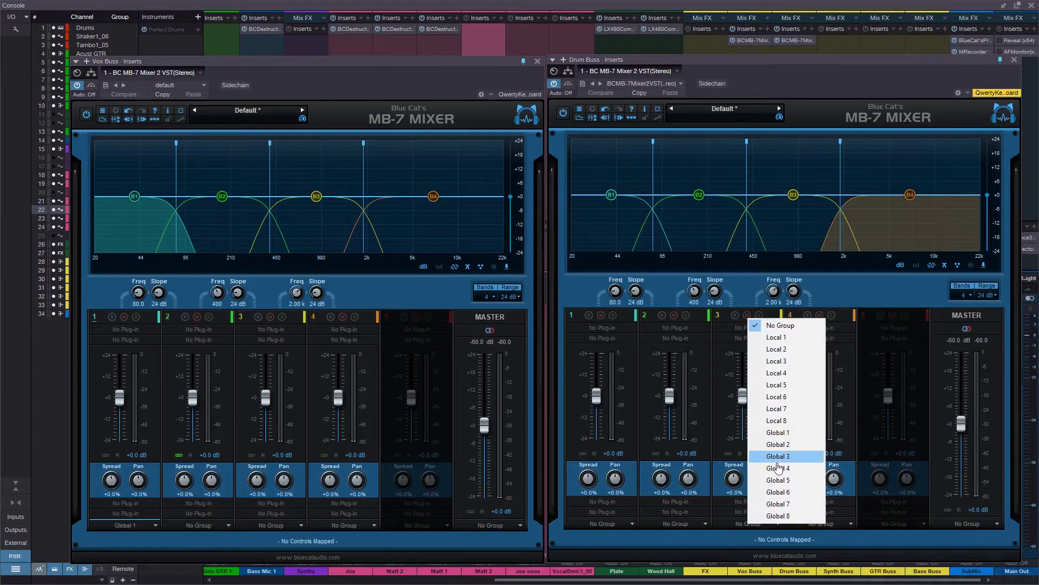
click(778, 432)
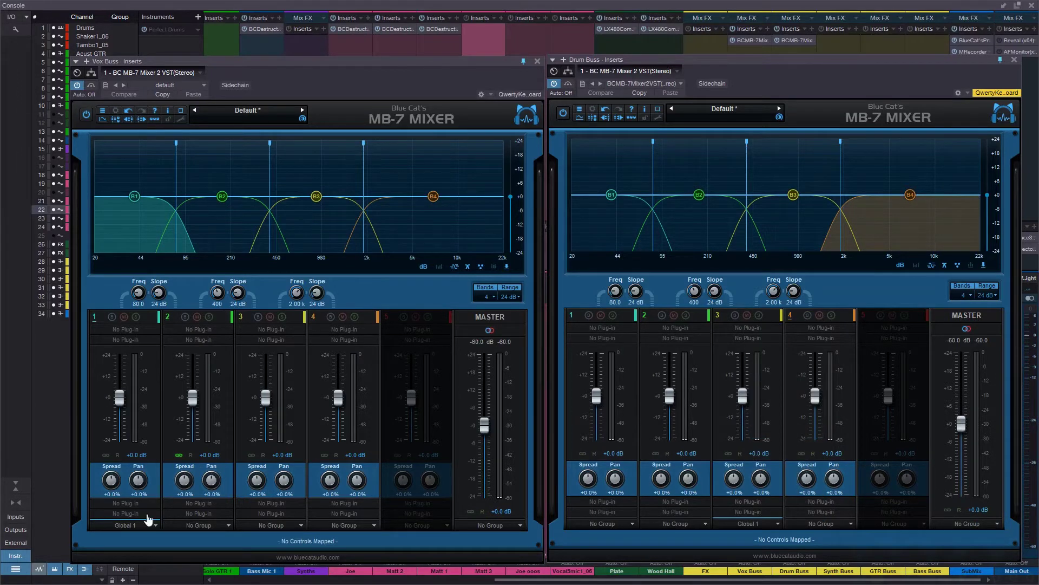
Step: Try Vox Buss band 1 in Global 2 and Global 8, then return it to Global 1
click(129, 529)
click(174, 446)
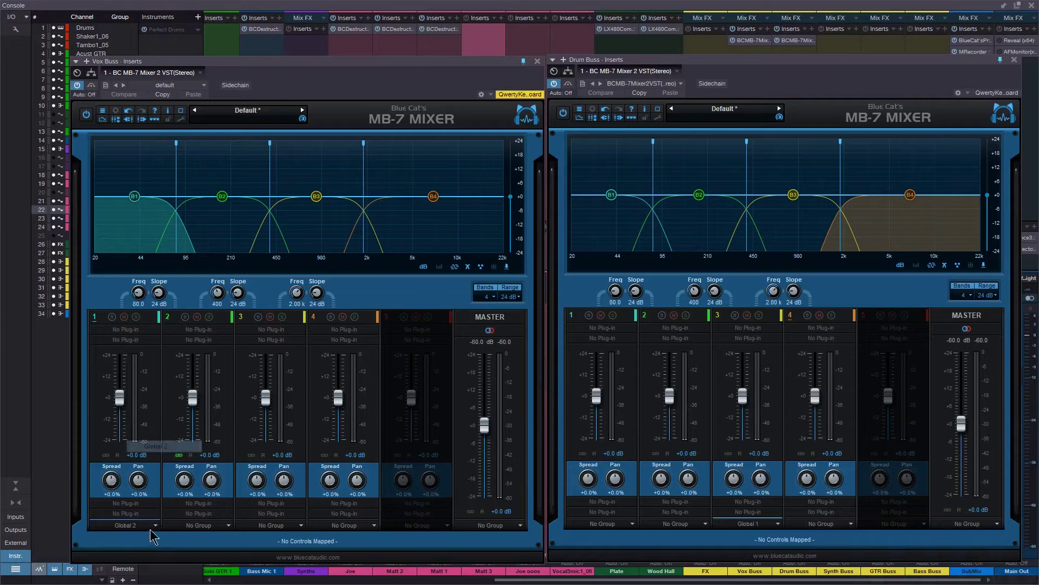
click(140, 528)
click(161, 517)
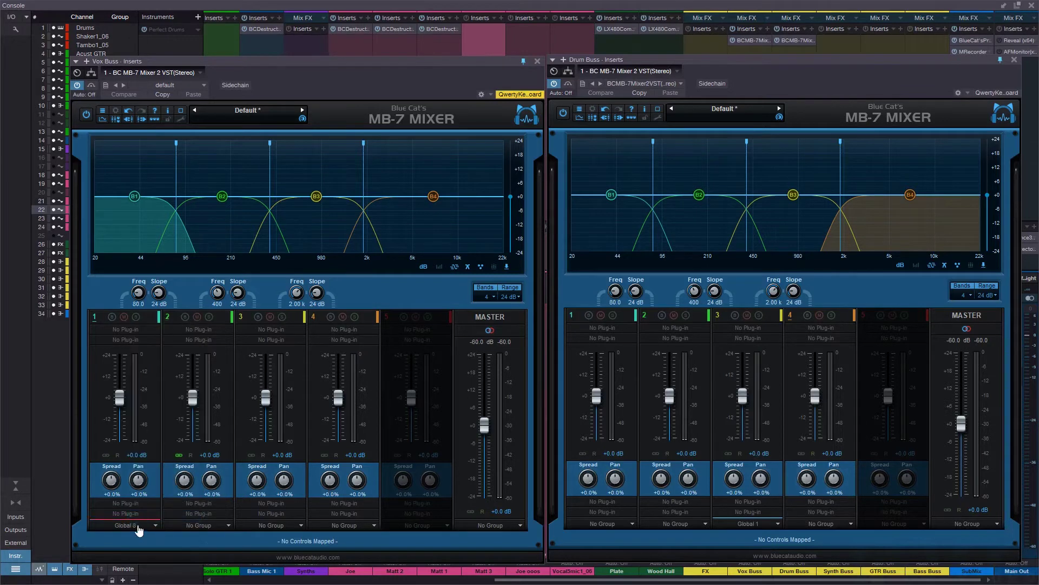
click(137, 526)
click(167, 434)
click(301, 397)
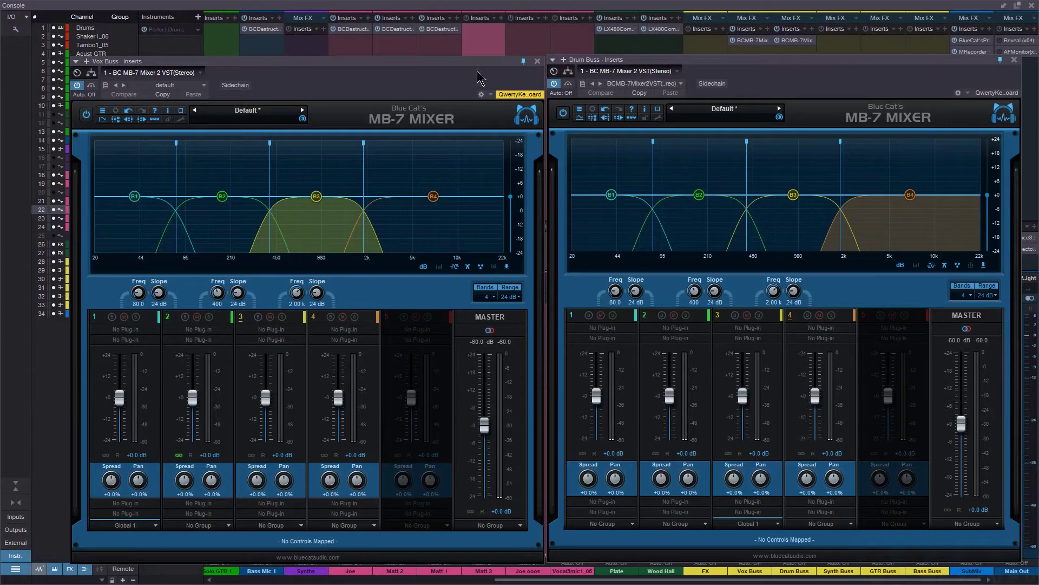
drag(475, 63, 467, 58)
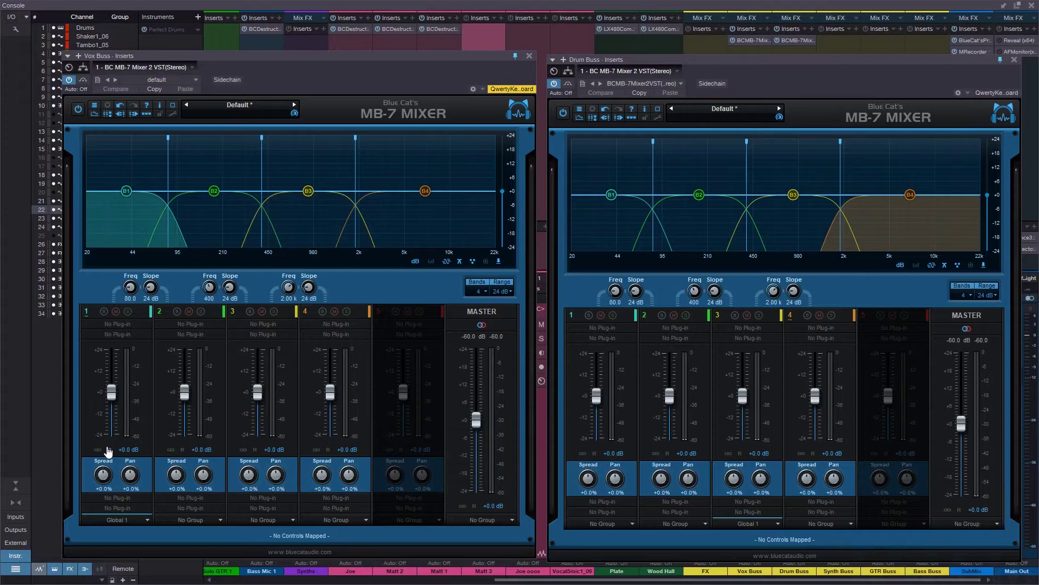
Step: Reverse Vox Buss band 1's group response, test pan and gain against Drum Buss band 3, then reset both
click(109, 450)
drag(124, 475, 297, 472)
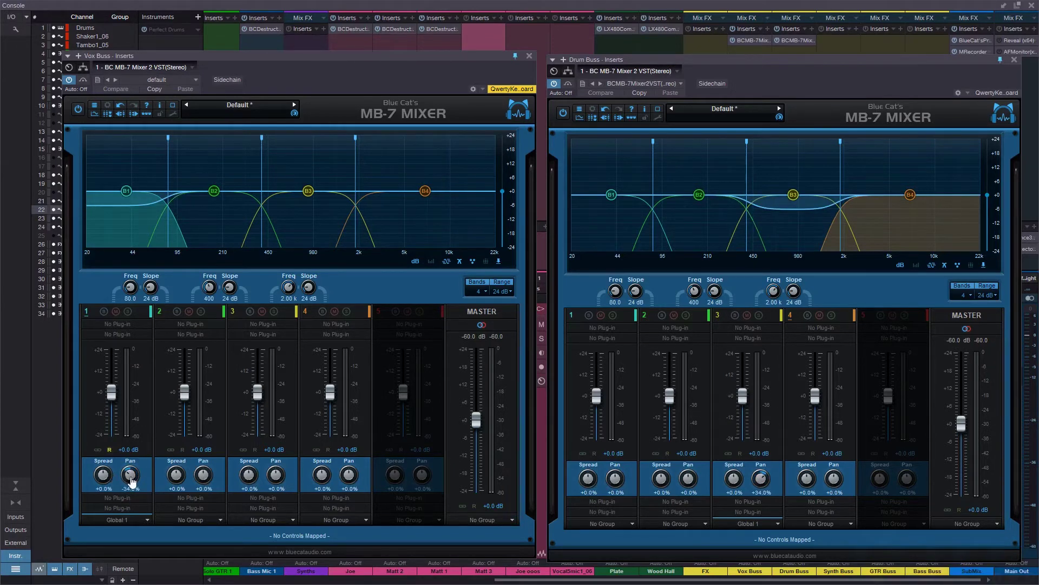
double_click(131, 473)
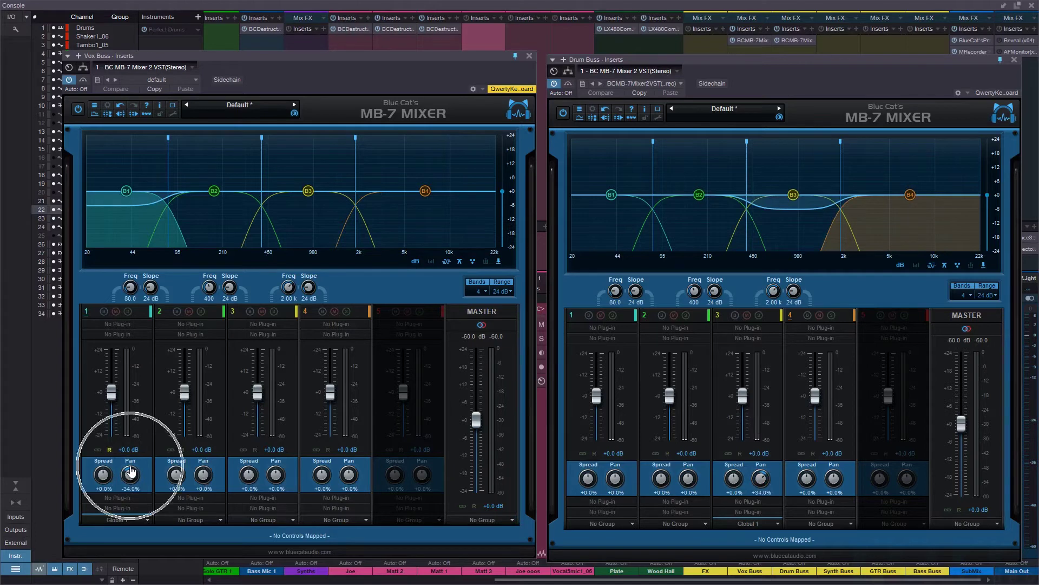
drag(117, 391, 109, 426)
double_click(110, 426)
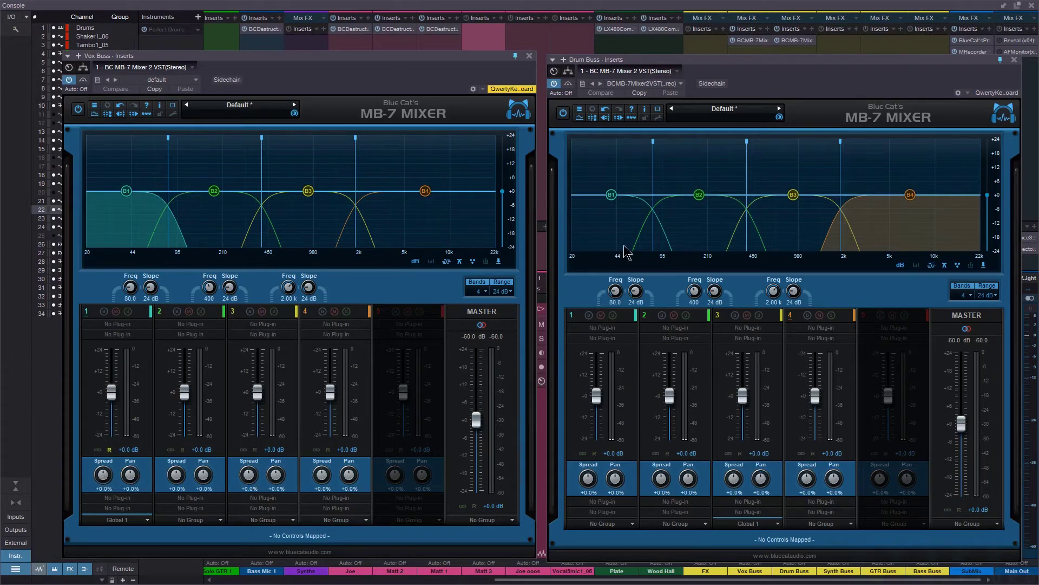
Step: Return to the arrange view, rearrange both plugin windows, and select the Joe event on track 18
key(F3)
drag(456, 59, 410, 256)
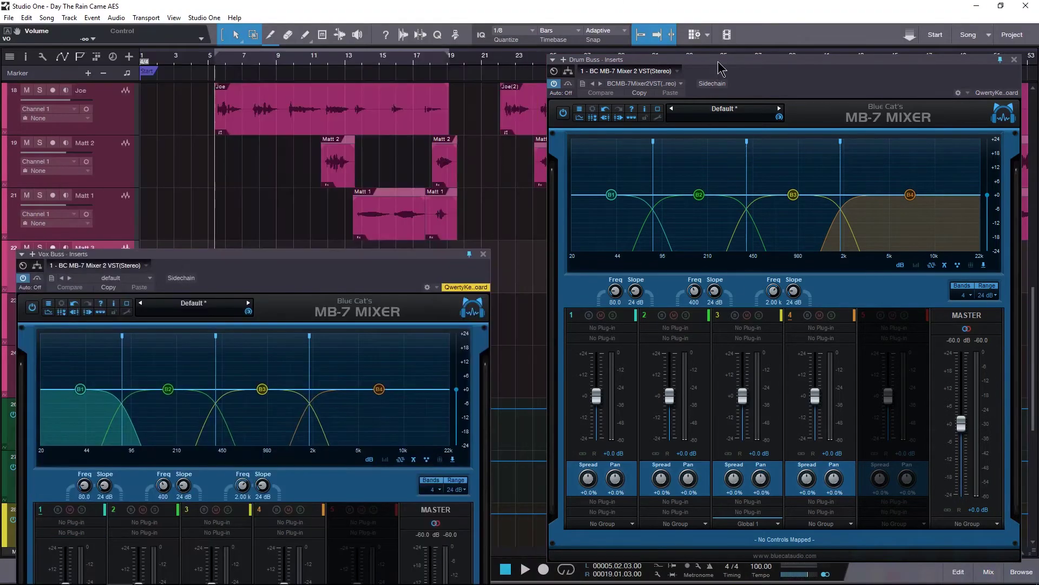
drag(720, 68, 673, 273)
scroll(297, 214, up, 6)
scroll(296, 214, down, 4)
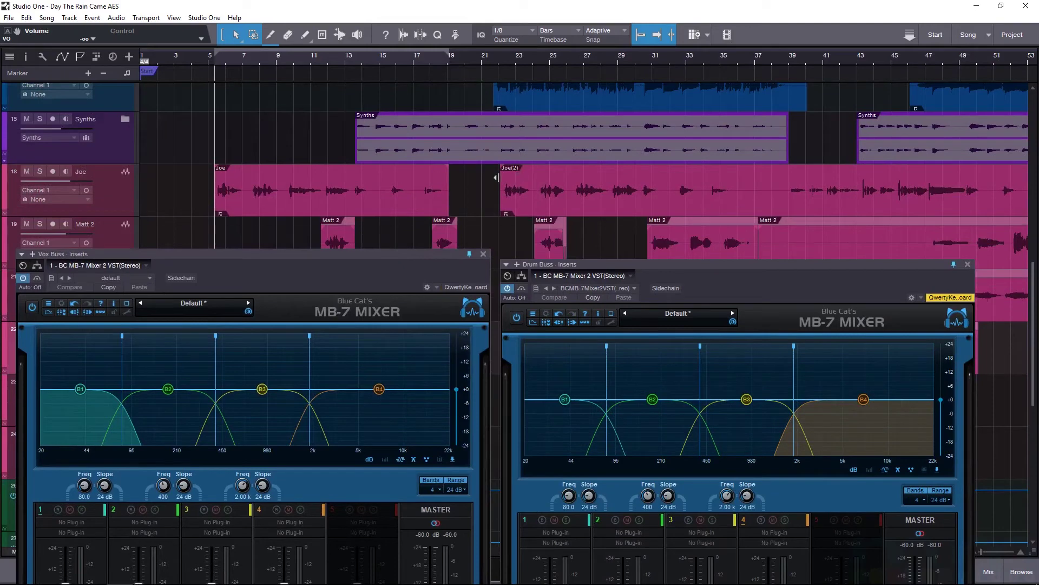
click(296, 211)
drag(196, 264, 184, 188)
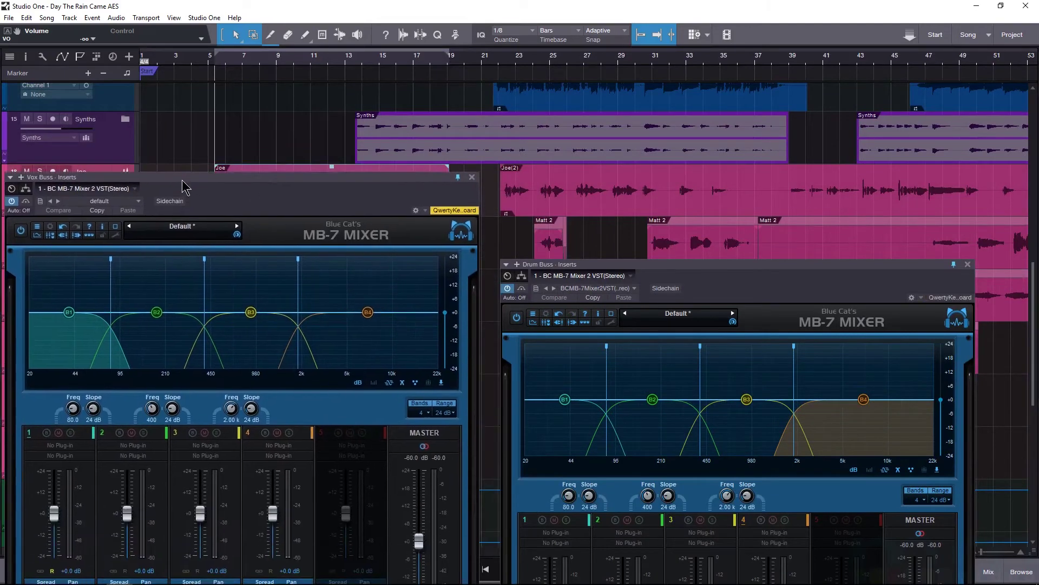
scroll(325, 135, up, 2)
drag(672, 264, 699, 54)
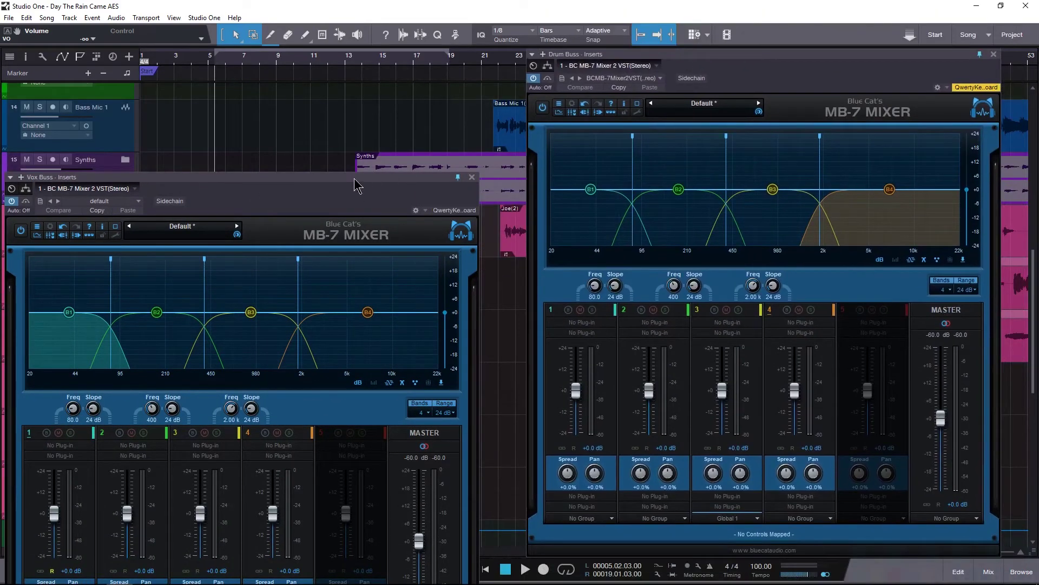
Step: Set the Vox Buss MB-7 Mixer's band count to 1
drag(354, 178, 421, 116)
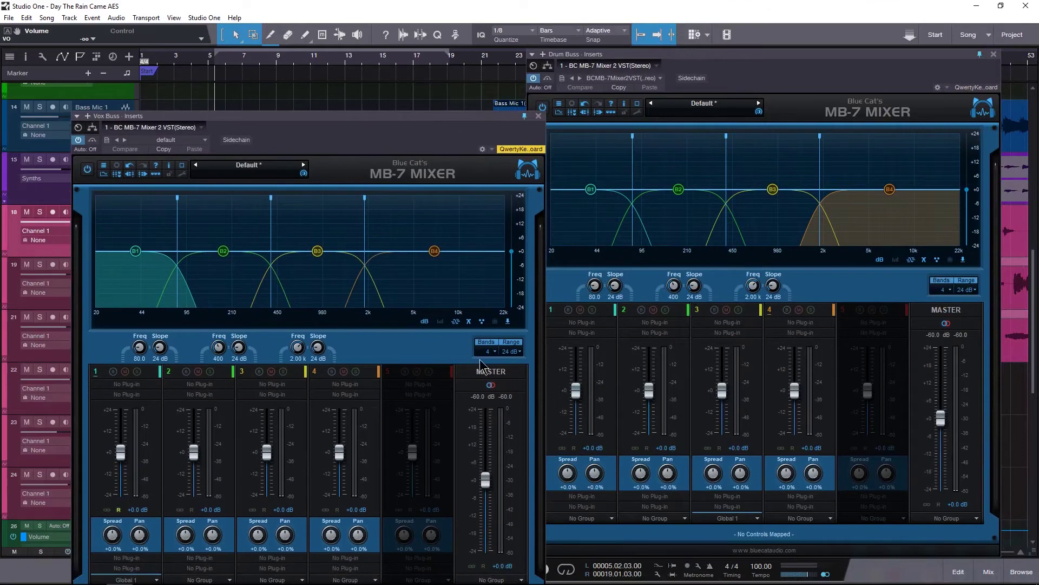
click(495, 353)
click(511, 364)
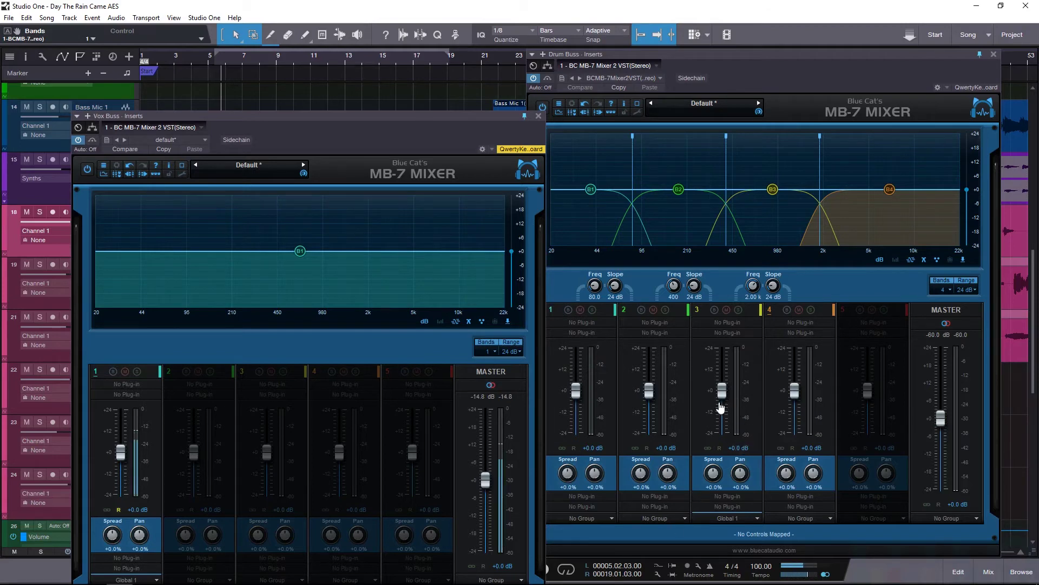
mouse_move(721, 388)
mouse_down()
mouse_move(720, 416)
mouse_move(720, 360)
mouse_move(721, 382)
mouse_up()
mouse_move(740, 462)
mouse_down()
mouse_move(742, 394)
mouse_move(727, 508)
mouse_move(735, 472)
mouse_up()
double_click(735, 472)
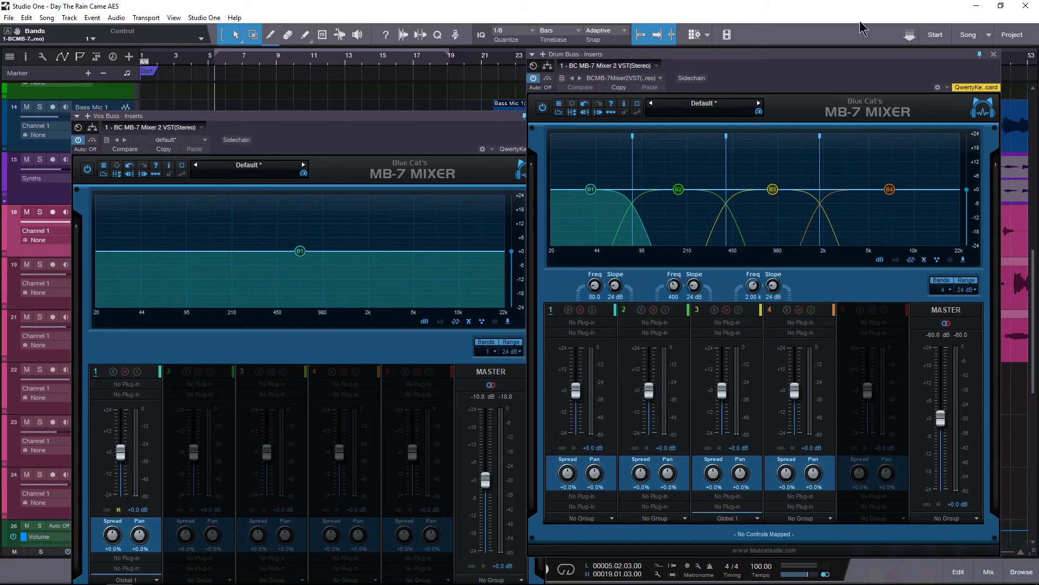
Step: Keep Drum Buss band 2 at 0 dB and boost band 1 to +10.0 dB
mouse_move(648, 391)
mouse_down()
mouse_move(650, 401)
mouse_move(648, 378)
mouse_move(649, 411)
mouse_move(652, 393)
mouse_up()
drag(576, 391, 575, 371)
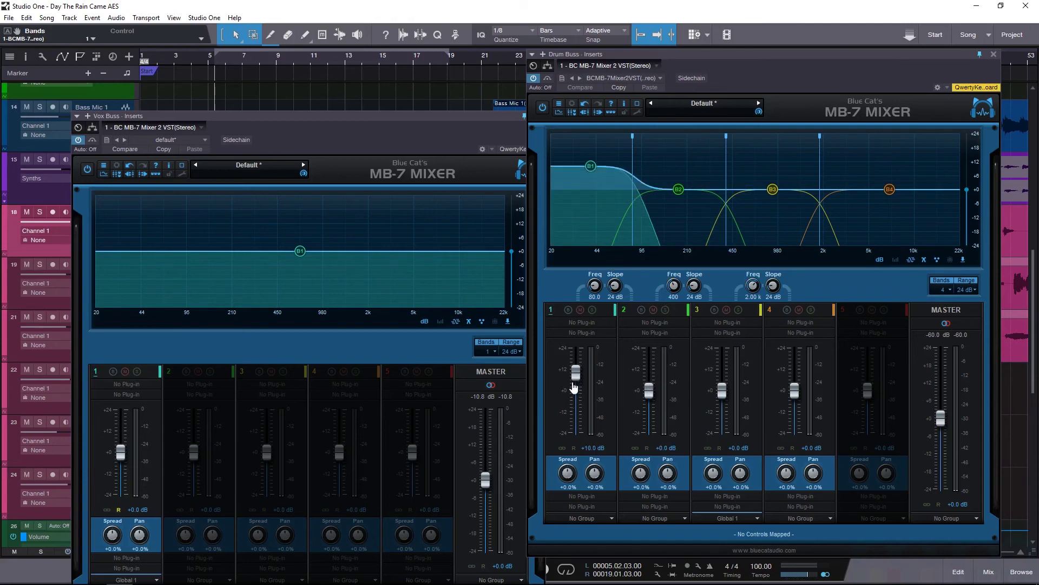